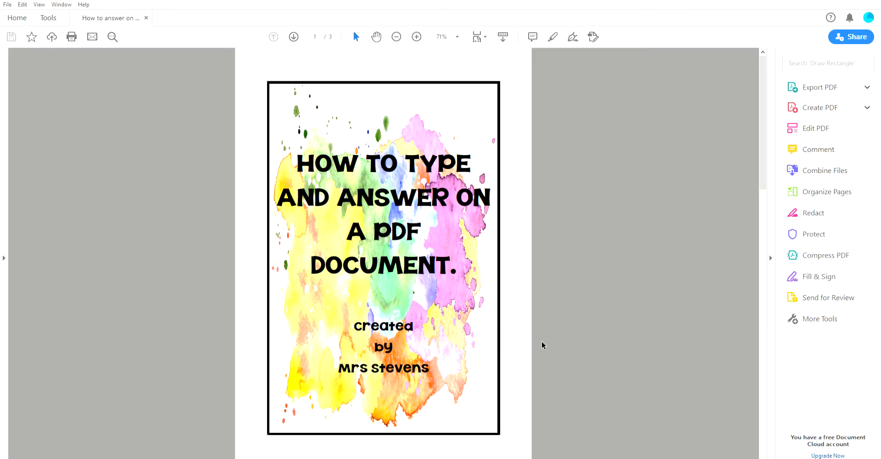
# - Highlight the "Step two – Open the PDF you want to work on" heading and the sentence beneath it on page 2
pyautogui.scroll(-4, 509, 339)
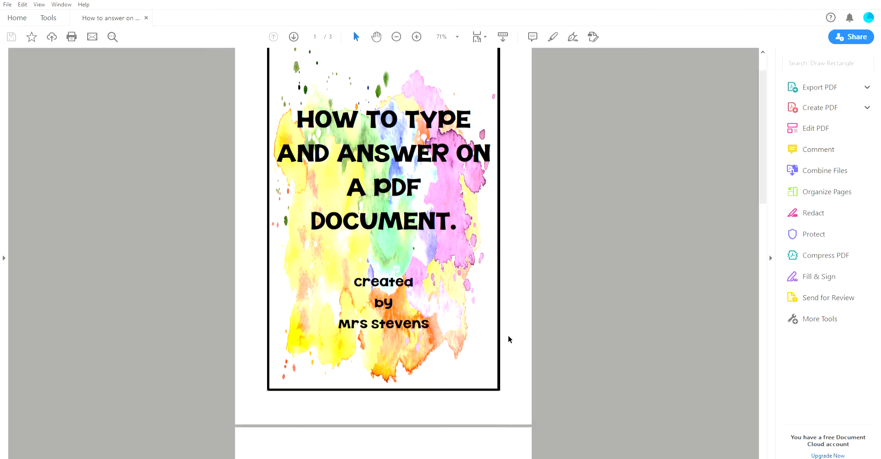
pyautogui.scroll(-10, 508, 334)
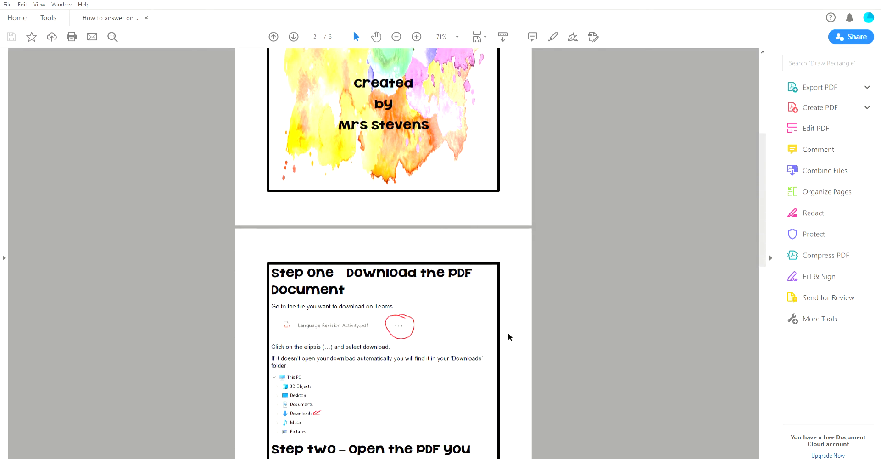
pyautogui.scroll(-5, 508, 332)
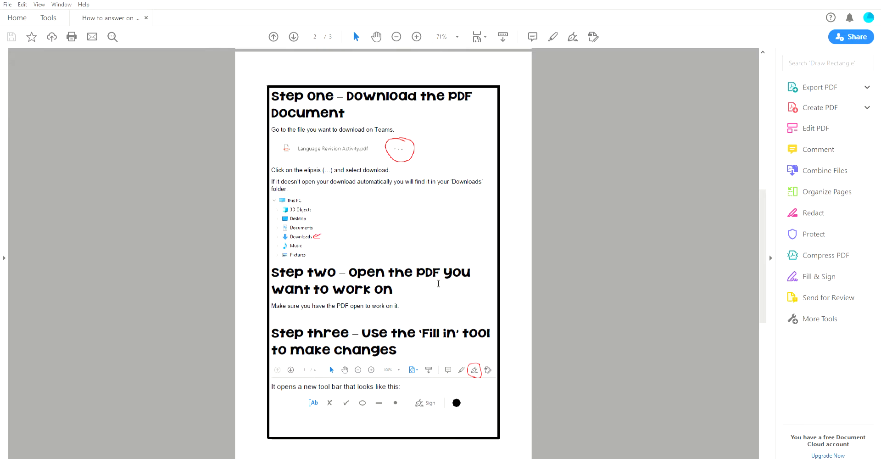
pyautogui.scroll(-1, 359, 274)
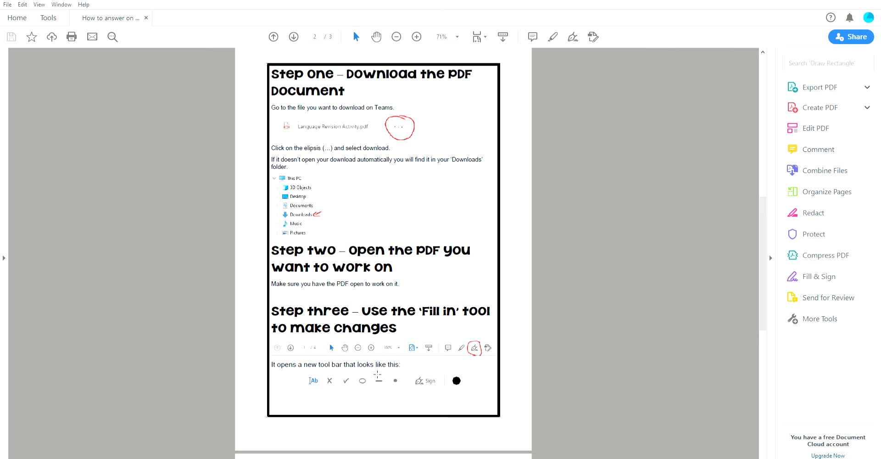
pyautogui.click(555, 35)
pyautogui.moveTo(272, 249); pyautogui.dragTo(411, 265)
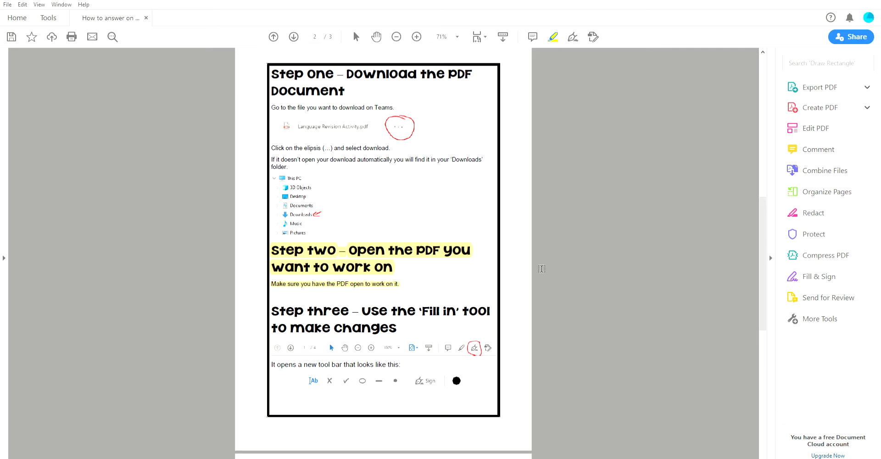
# - Start Fill & Sign on page 3 and add the text "Type" beside the text tool symbol
pyautogui.scroll(-10, 487, 276)
pyautogui.scroll(-8, 485, 274)
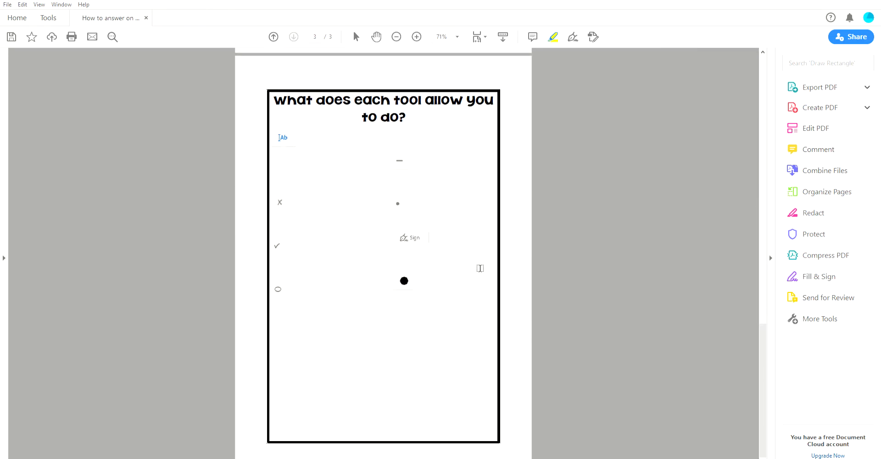
pyautogui.click(576, 31)
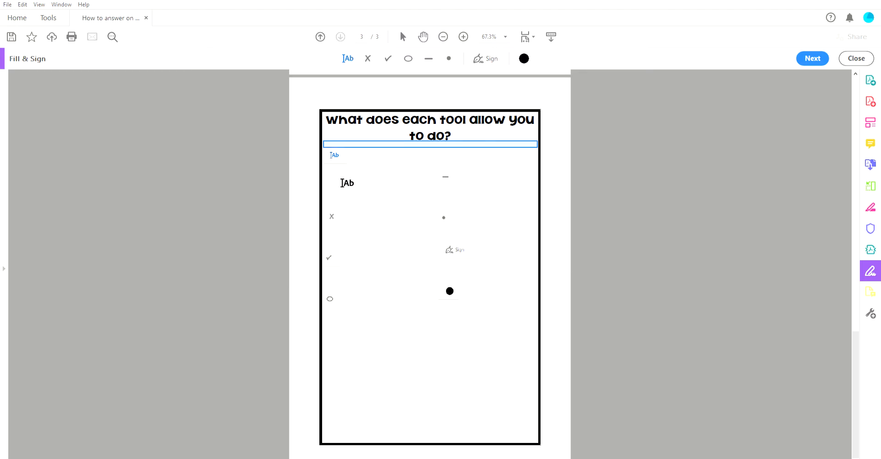
pyautogui.click(356, 145)
pyautogui.moveTo(367, 131); pyautogui.dragTo(372, 151)
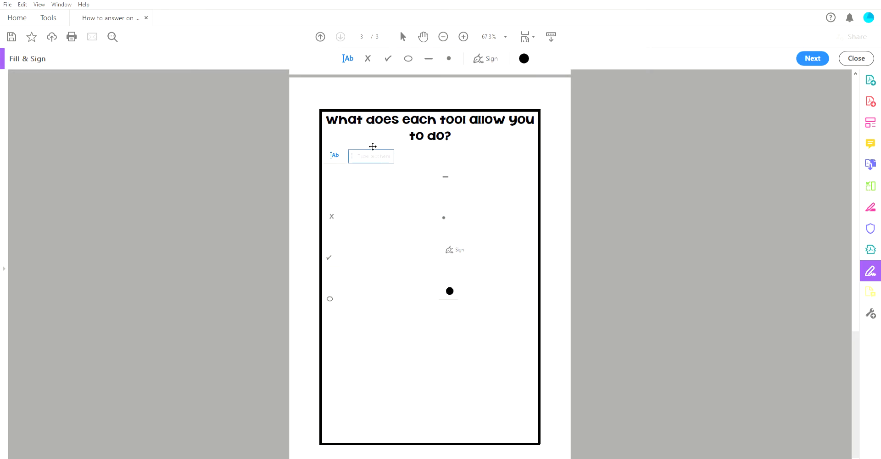
pyautogui.click(372, 152)
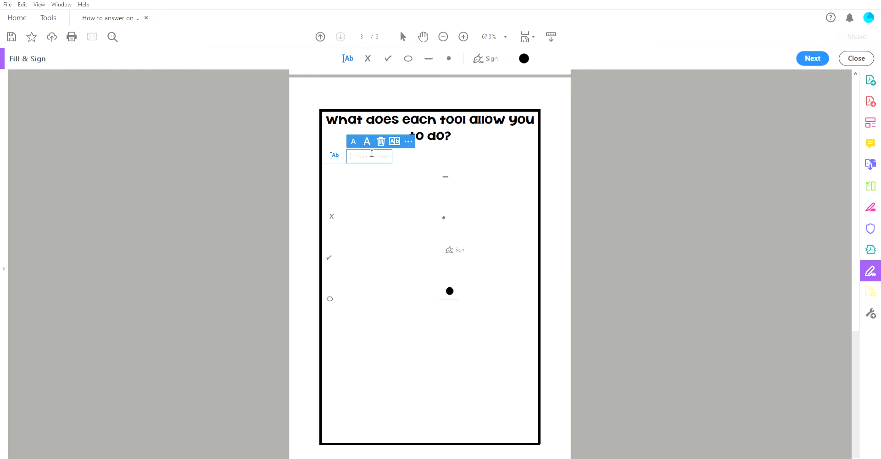
pyautogui.write('Type')
# - Try a larger size and comb-style character spacing on the "Type" text, restoring both settings
pyautogui.click(372, 139)
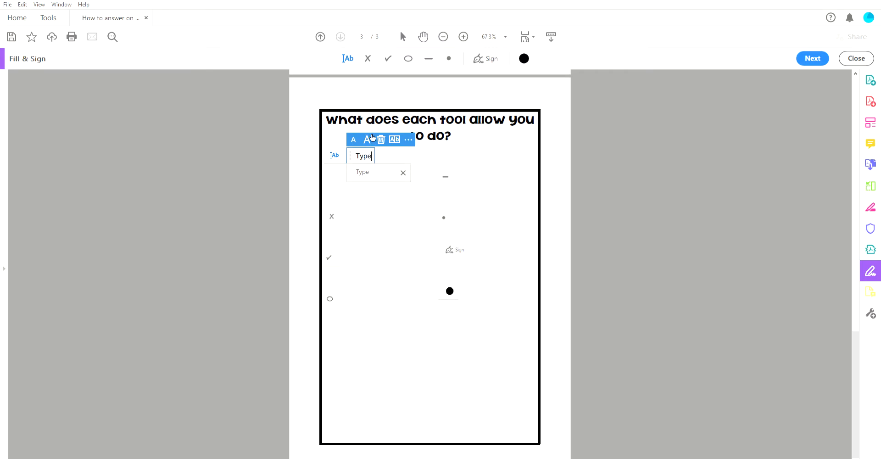
pyautogui.click(356, 134)
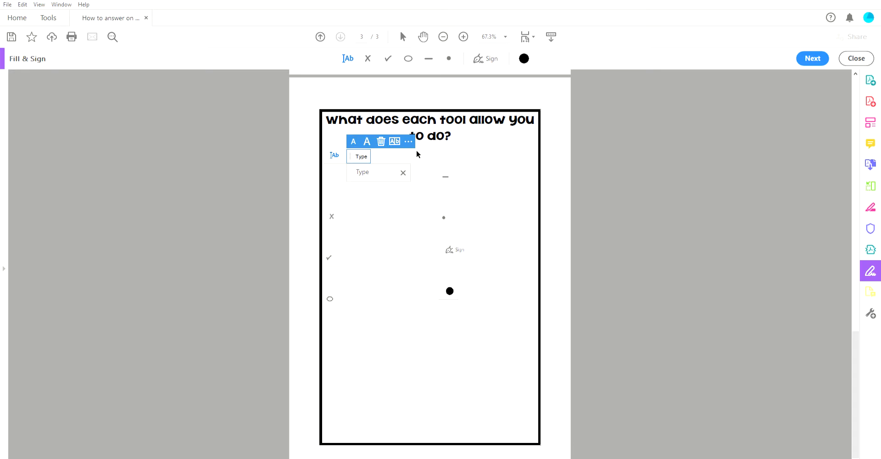
pyautogui.click(395, 141)
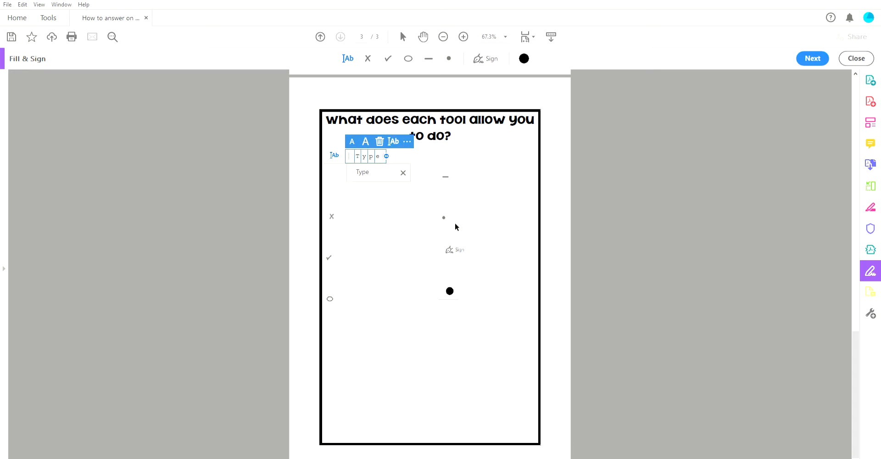
pyautogui.click(393, 141)
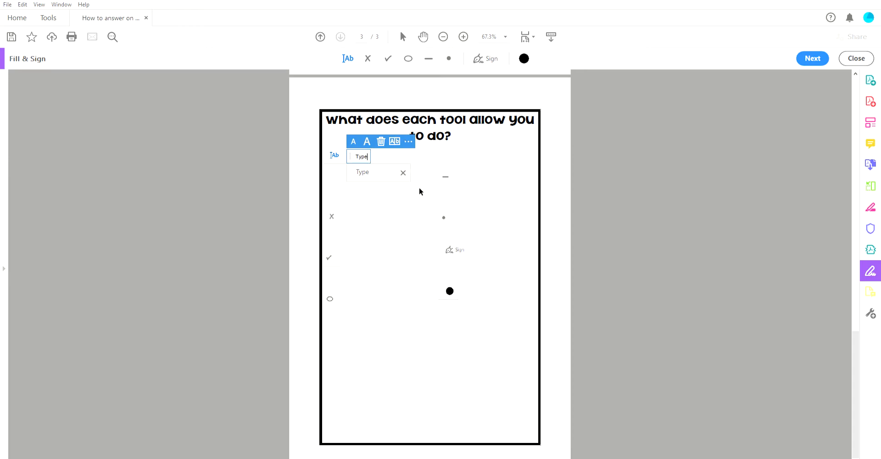
# - Add a cross slightly away from the printed X symbol and a check mark beside the printed check mark
pyautogui.click(369, 57)
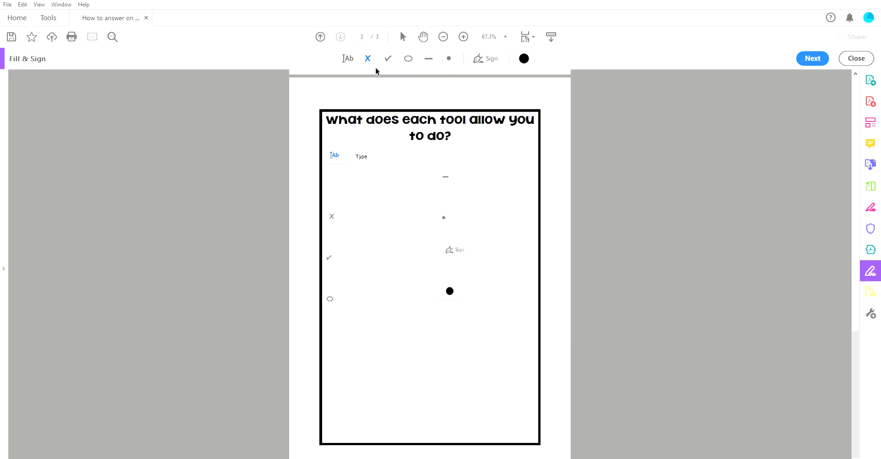
pyautogui.click(347, 217)
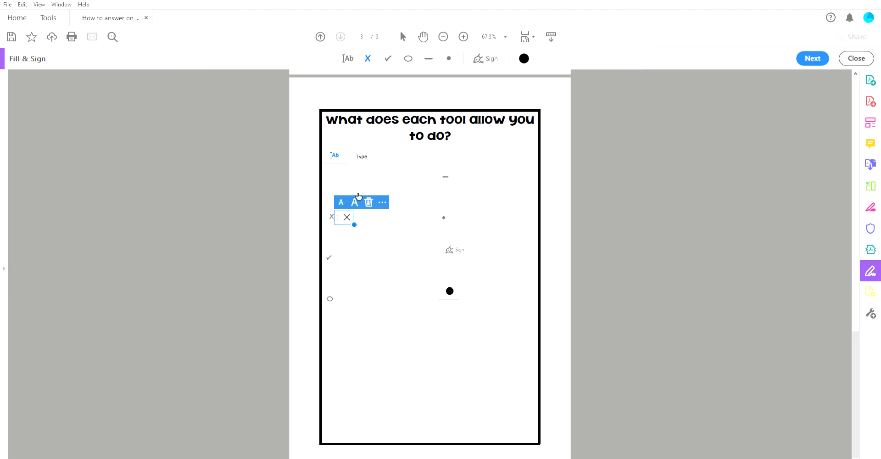
pyautogui.moveTo(352, 207)
pyautogui.mouseDown()
pyautogui.moveTo(425, 195)
pyautogui.moveTo(368, 156)
pyautogui.moveTo(345, 216)
pyautogui.moveTo(362, 207)
pyautogui.mouseUp()
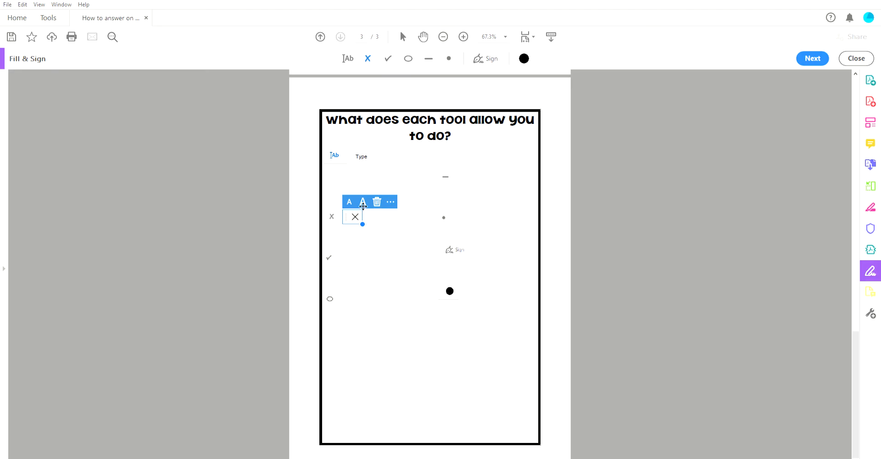
pyautogui.moveTo(363, 206)
pyautogui.mouseDown()
pyautogui.moveTo(394, 226)
pyautogui.moveTo(405, 308)
pyautogui.moveTo(526, 280)
pyautogui.moveTo(476, 187)
pyautogui.moveTo(362, 207)
pyautogui.mouseUp()
pyautogui.click(388, 59)
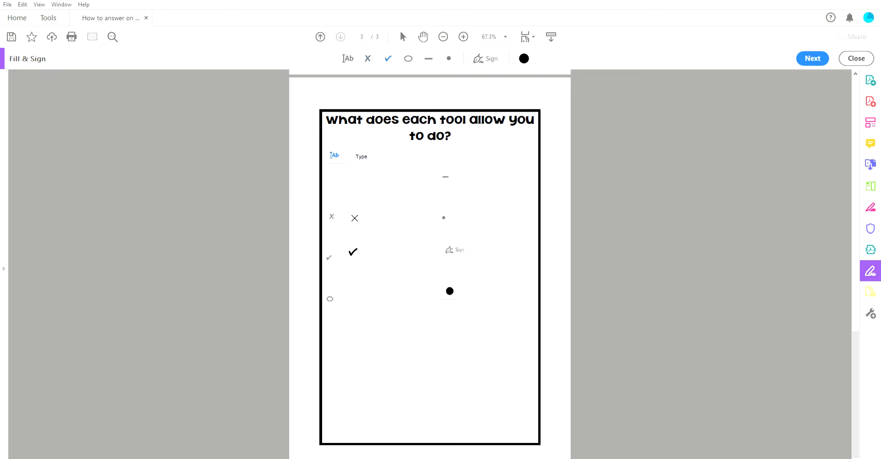
pyautogui.click(348, 257)
# - Add a rounded outline shape beside the printed oval symbol and adjust it to a larger size
pyautogui.click(408, 58)
pyautogui.click(346, 298)
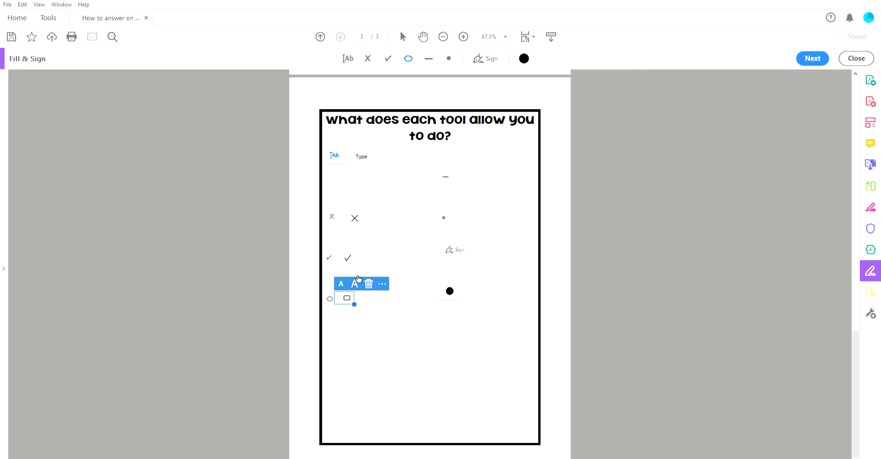
pyautogui.click(358, 281)
pyautogui.click(358, 281)
pyautogui.click(358, 281)
pyautogui.click(358, 280)
pyautogui.click(341, 283)
pyautogui.click(341, 284)
pyautogui.click(341, 284)
# - Place a line under the printed line symbol and stretch it nearly to the page's right border
pyautogui.click(430, 57)
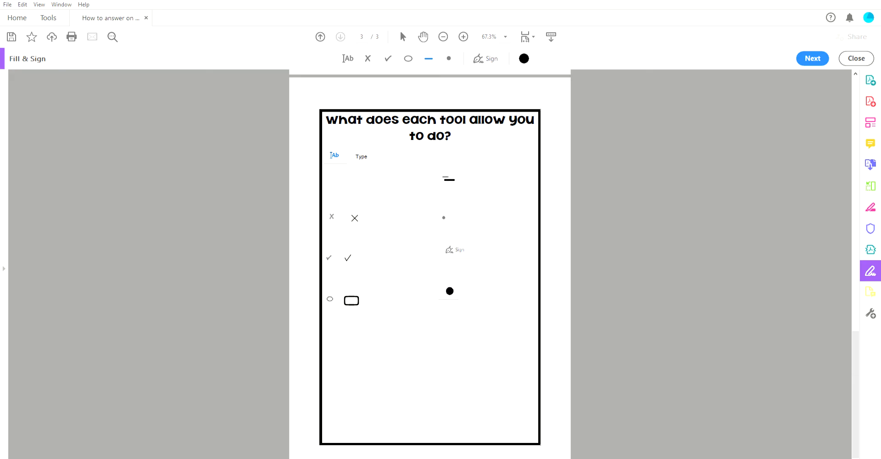
pyautogui.click(448, 180)
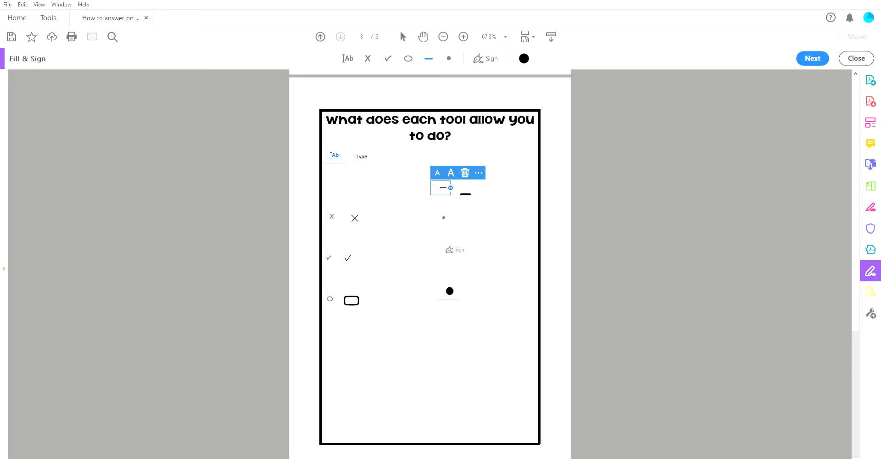
pyautogui.moveTo(478, 182)
pyautogui.mouseDown()
pyautogui.moveTo(532, 181)
pyautogui.moveTo(469, 183)
pyautogui.moveTo(535, 183)
pyautogui.moveTo(464, 183)
pyautogui.moveTo(519, 185)
pyautogui.mouseUp()
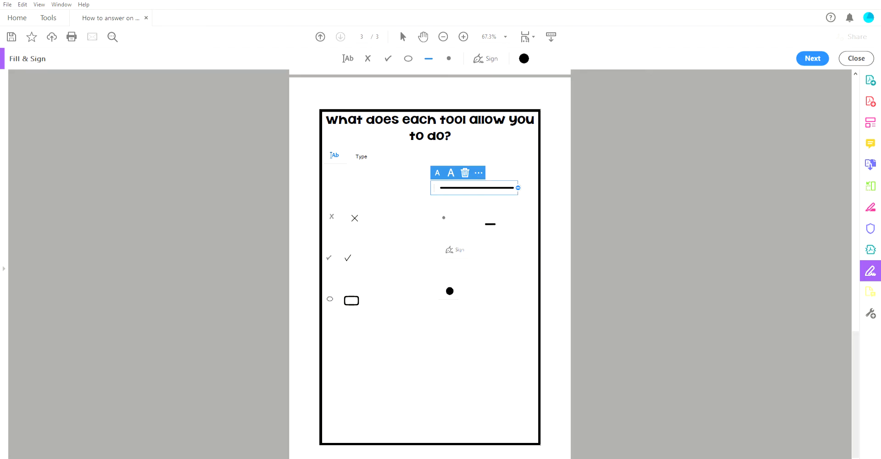
pyautogui.click(479, 173)
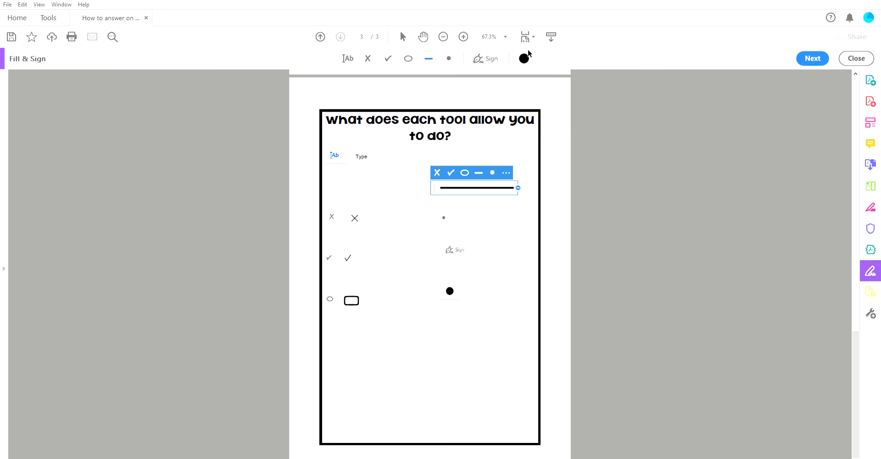
pyautogui.click(476, 93)
pyautogui.hotkey('ctrl', 'z')
pyautogui.click(504, 220)
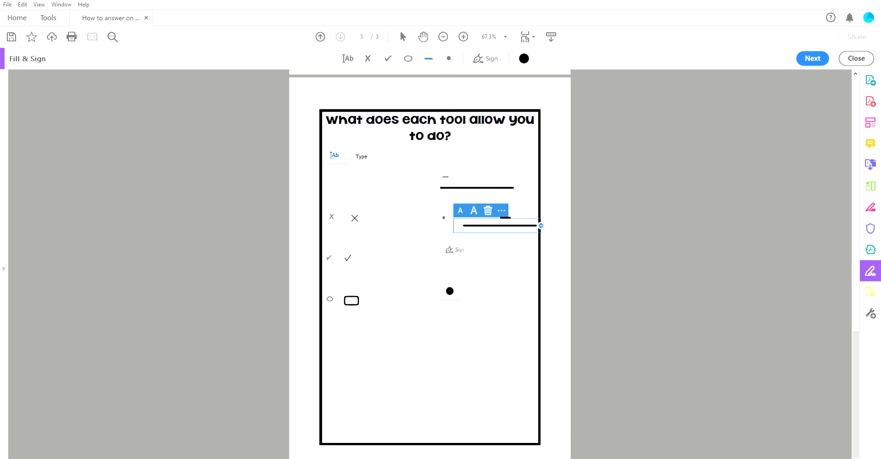
pyautogui.click(488, 209)
# - Add a slightly enlarged dot beside the printed dot symbol and place the saved signature beside the Sign symbol
pyautogui.click(449, 56)
pyautogui.click(463, 217)
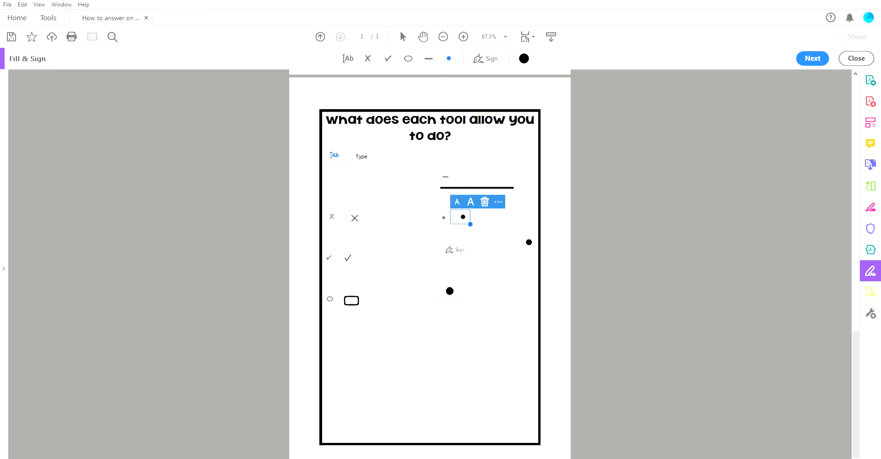
pyautogui.moveTo(474, 221); pyautogui.dragTo(526, 267)
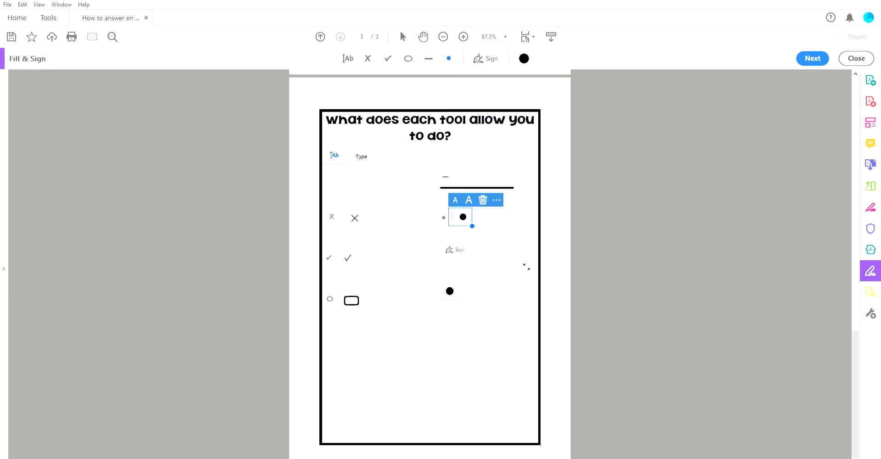
pyautogui.moveTo(475, 206); pyautogui.dragTo(479, 206)
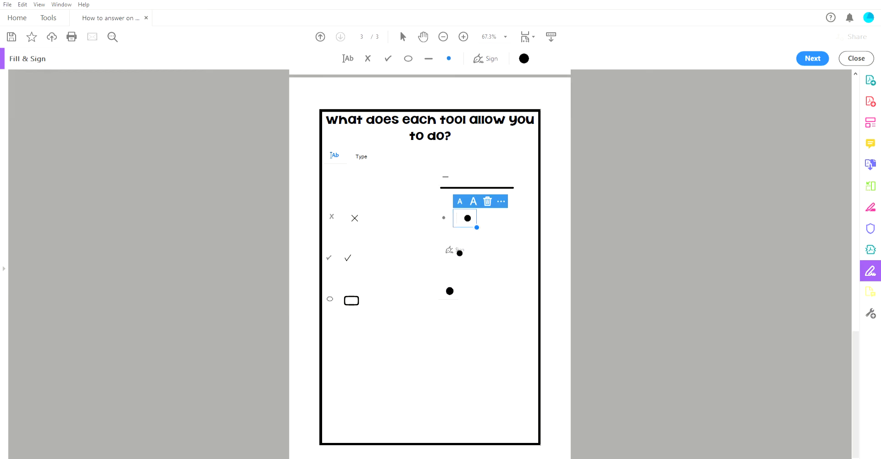
pyautogui.click(488, 55)
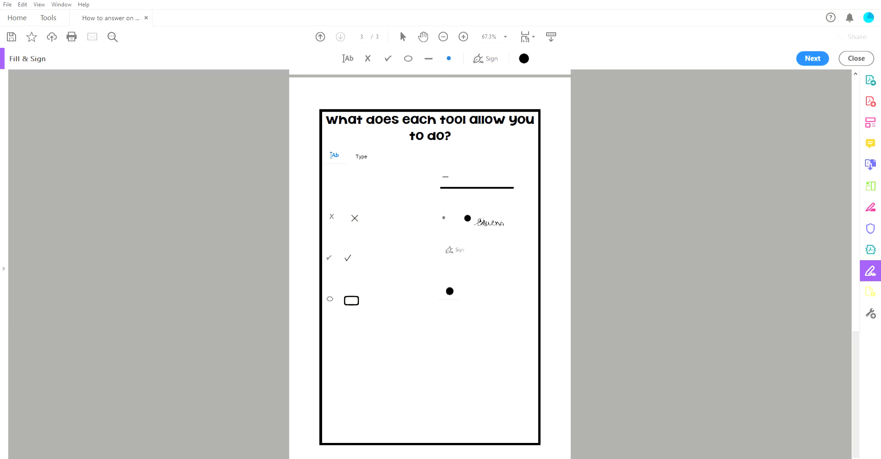
pyautogui.click(479, 248)
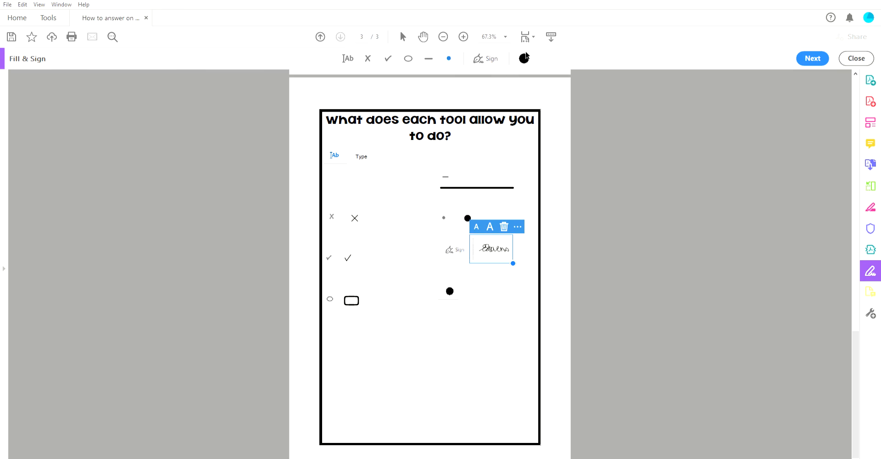
# - Add a dot beside the printed colour symbol and change its colour to blue
pyautogui.click(449, 57)
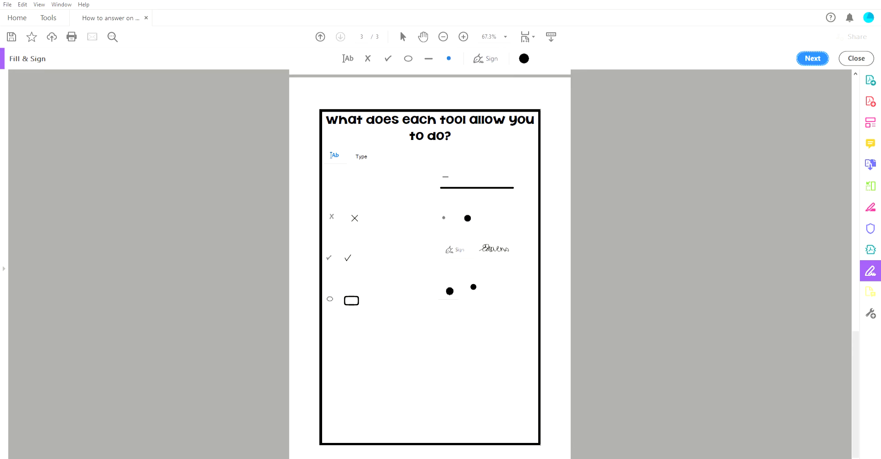
pyautogui.click(468, 291)
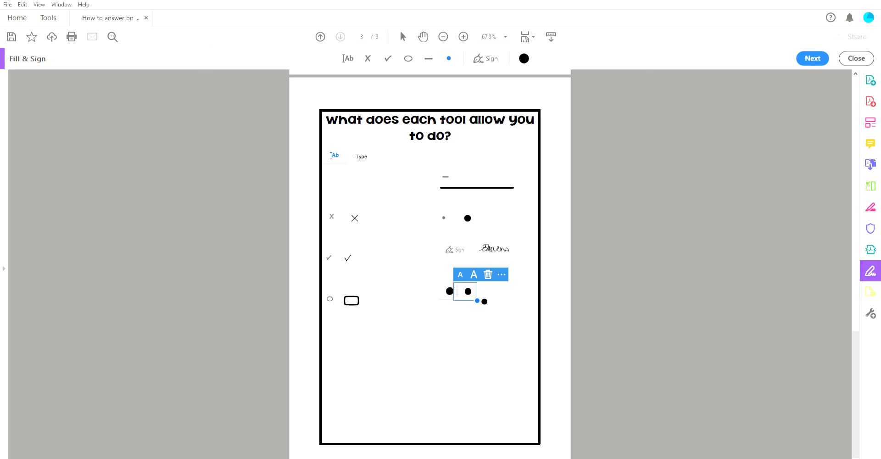
pyautogui.click(444, 90)
pyautogui.click(480, 113)
pyautogui.click(519, 89)
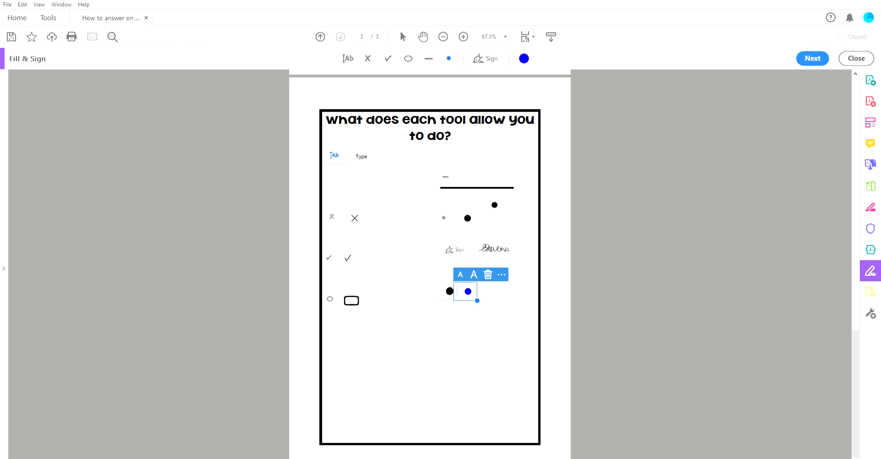